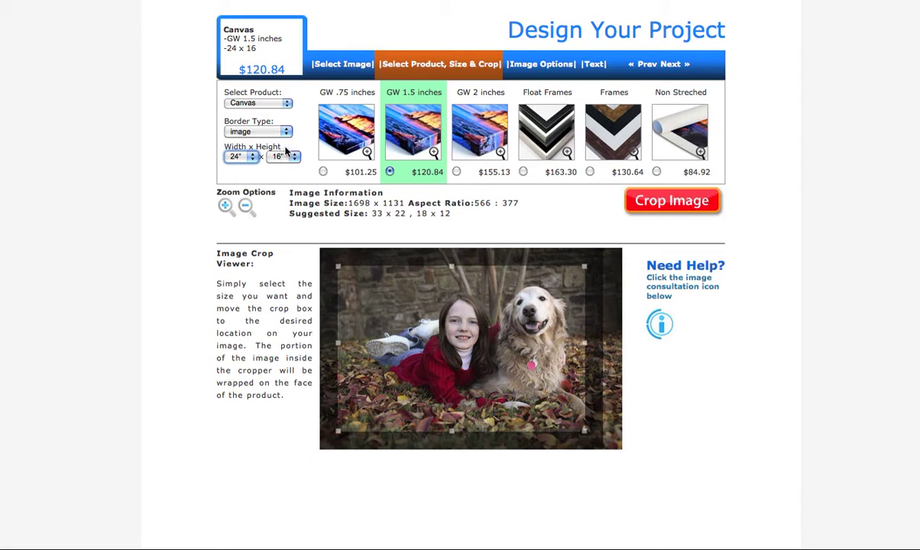
Preview Photo Paper, Aluminum and WallPaper, then return to Canvas with GW 1.5 inch wrap (24 x 18, $128.17)
click(288, 104)
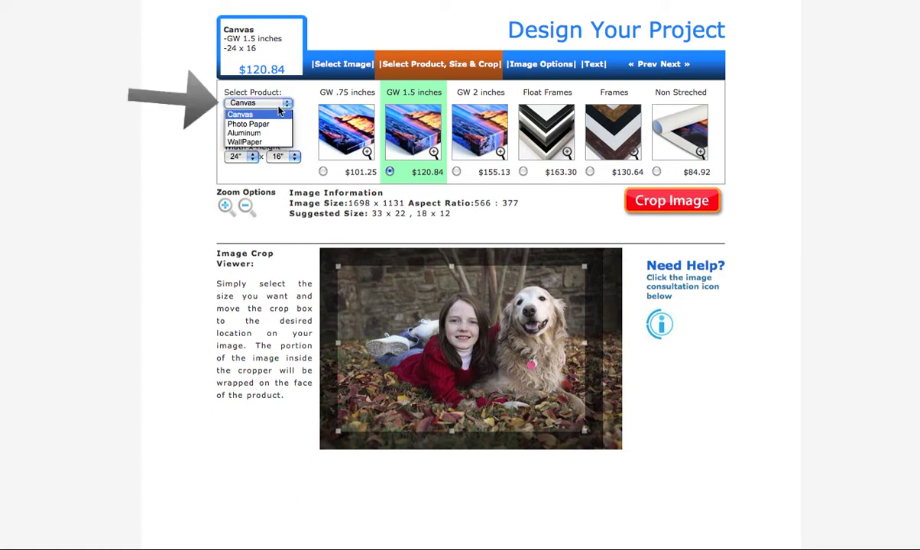
click(261, 124)
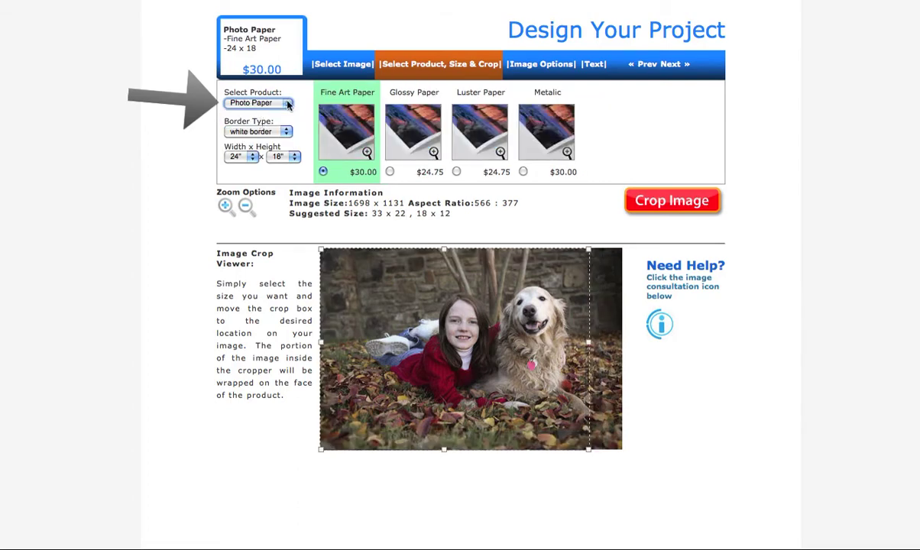
click(269, 102)
click(267, 135)
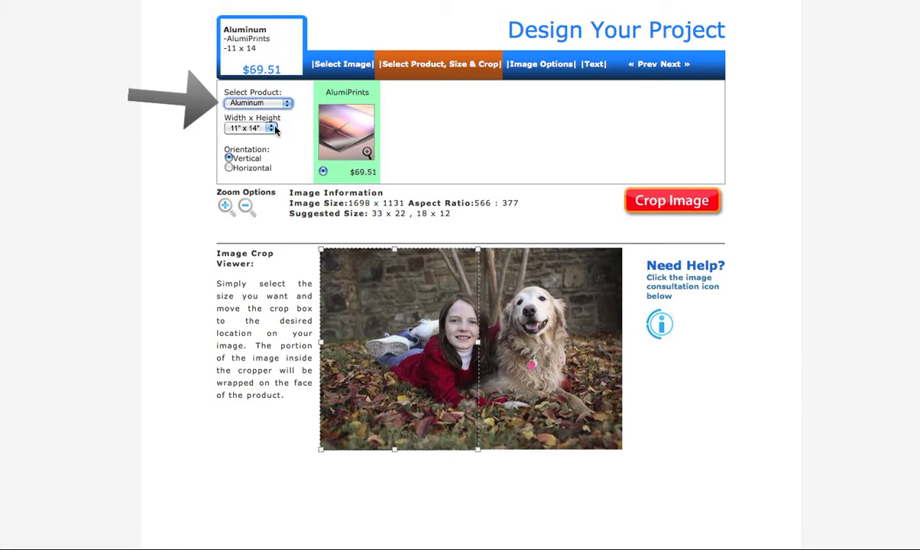
click(269, 102)
click(264, 143)
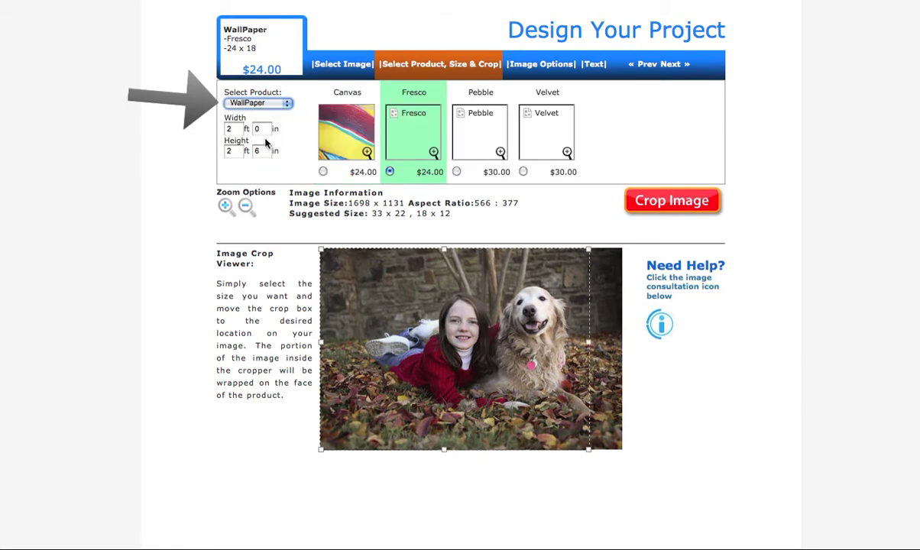
click(287, 104)
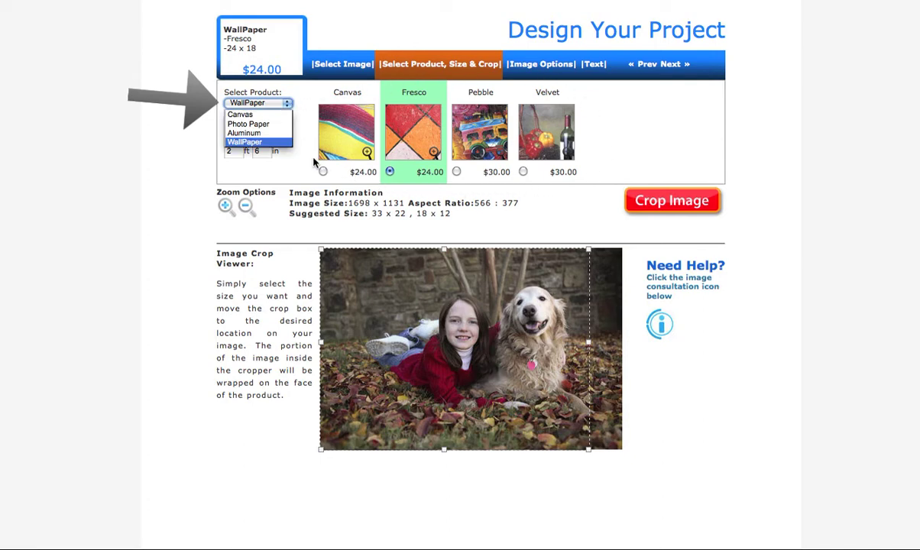
click(253, 115)
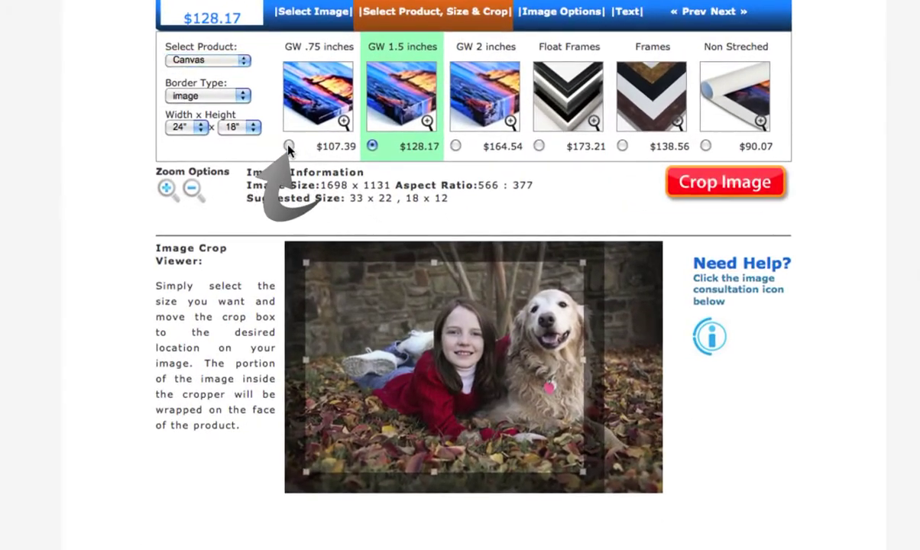
click(347, 164)
click(372, 146)
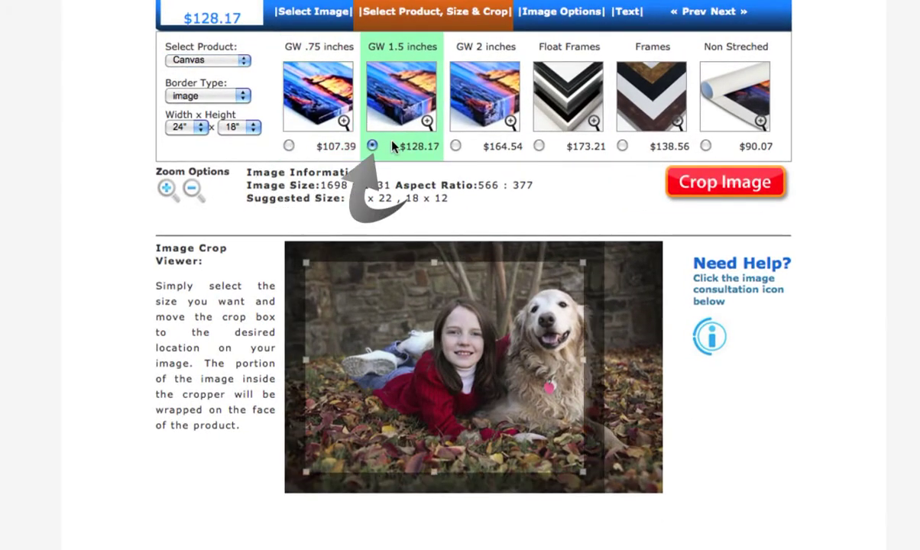
click(456, 146)
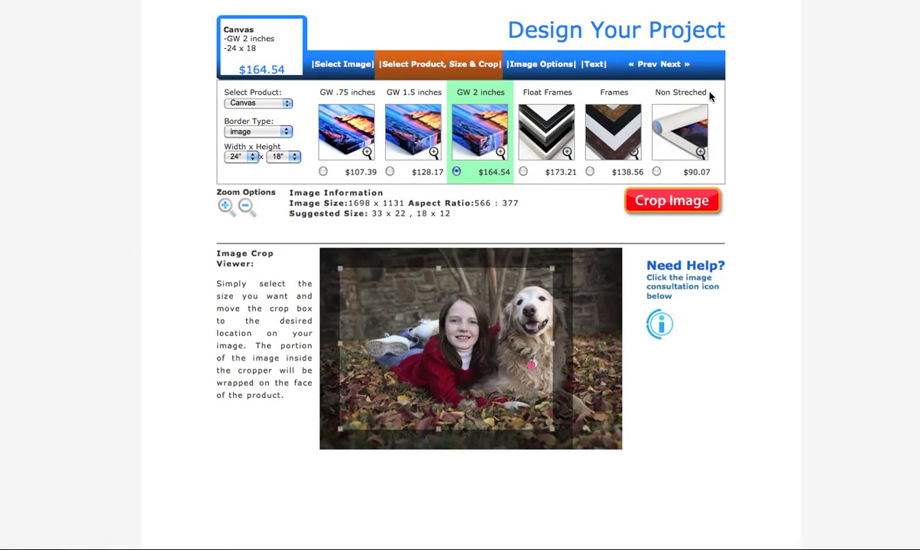
click(390, 172)
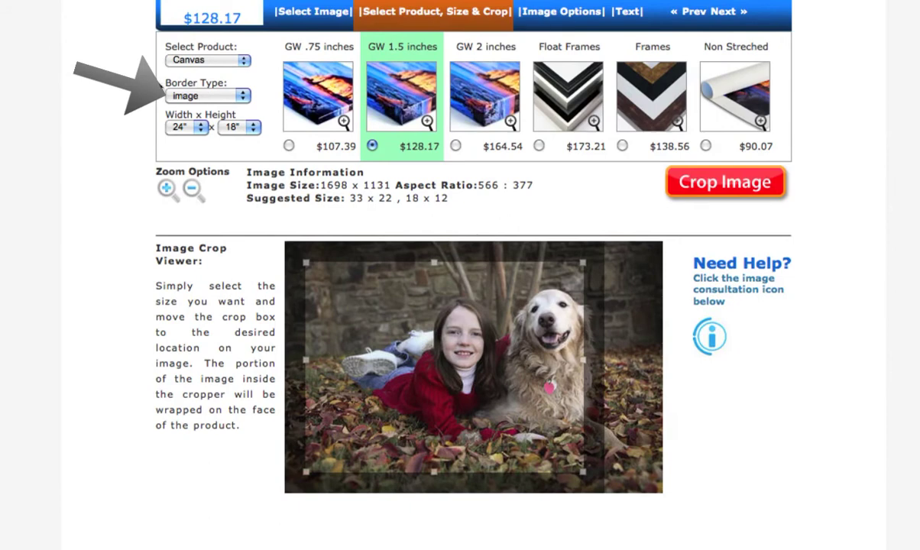
click(243, 97)
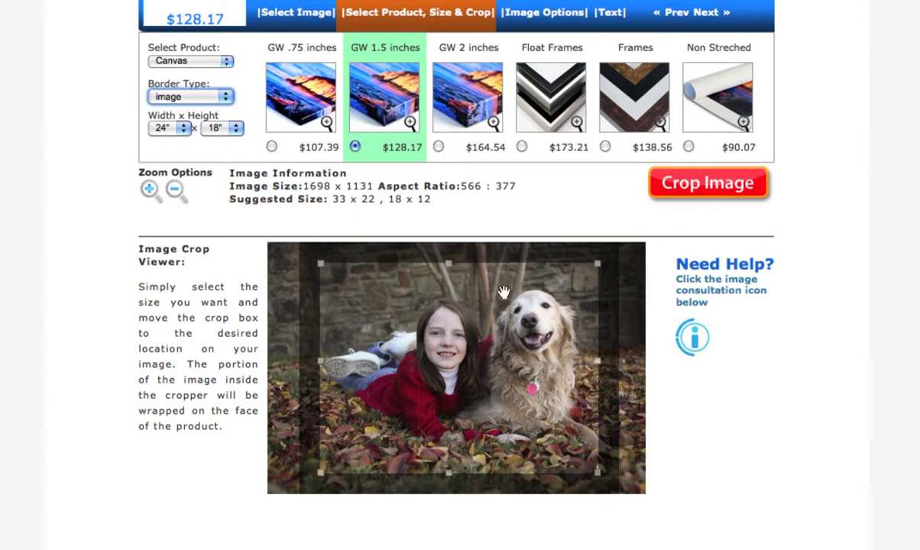
click(225, 98)
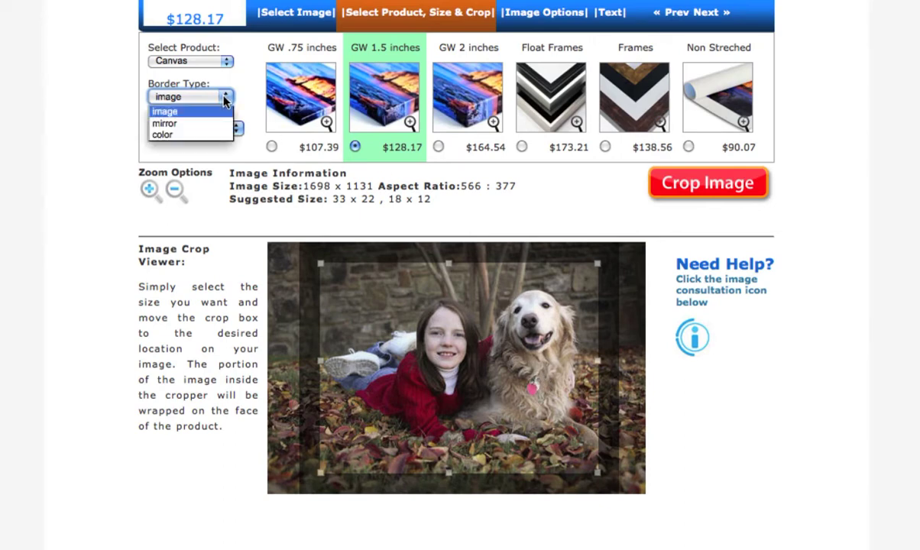
click(212, 123)
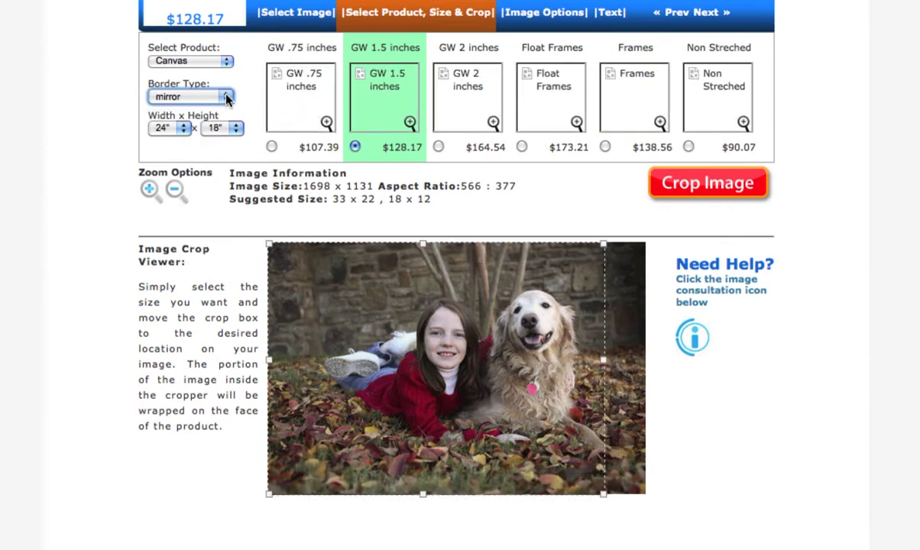
click(218, 98)
click(187, 133)
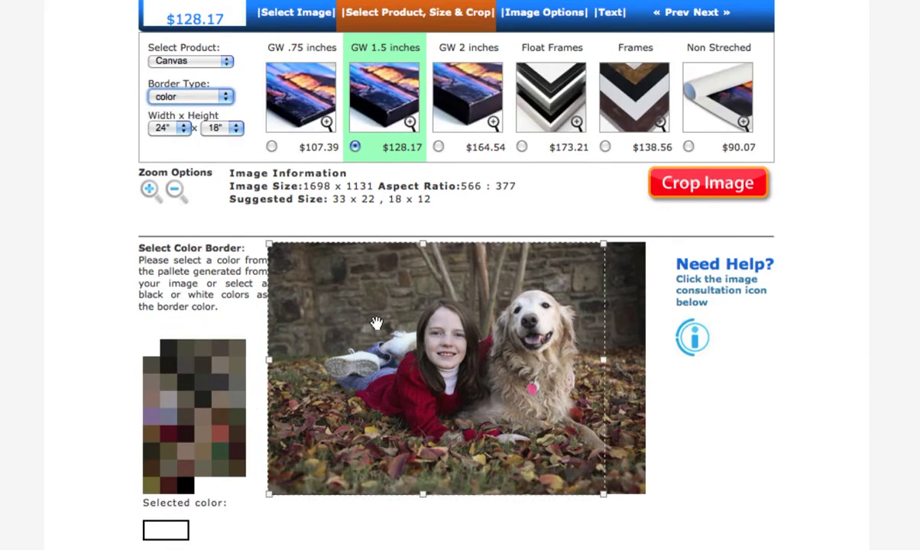
drag(377, 323, 392, 329)
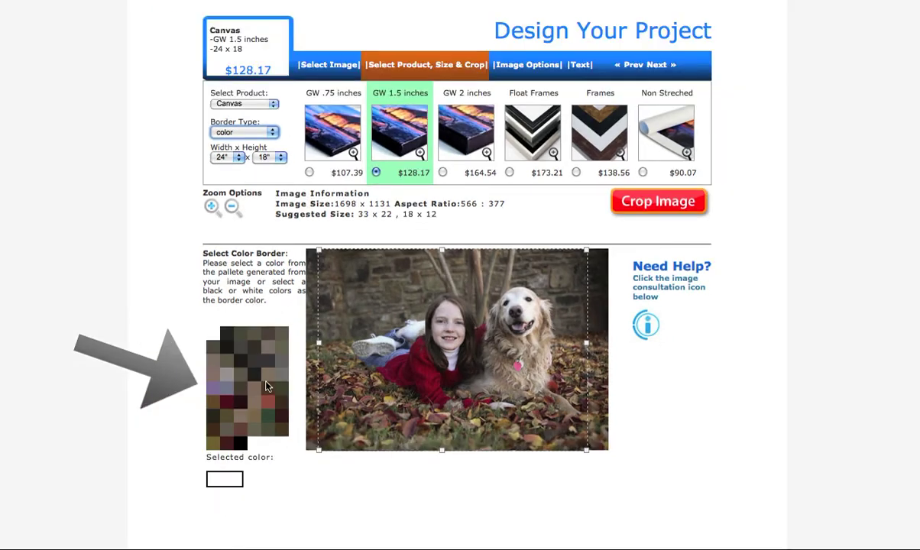
click(257, 379)
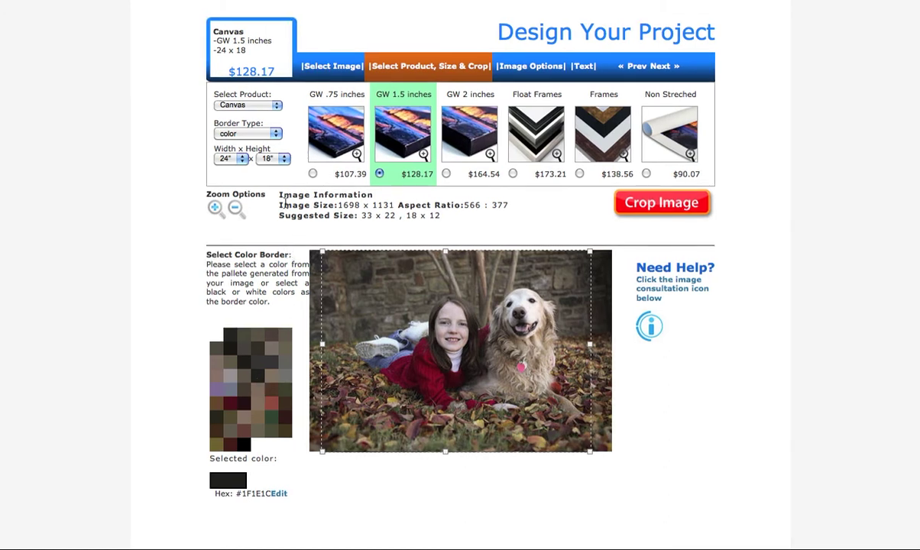
click(247, 133)
click(236, 136)
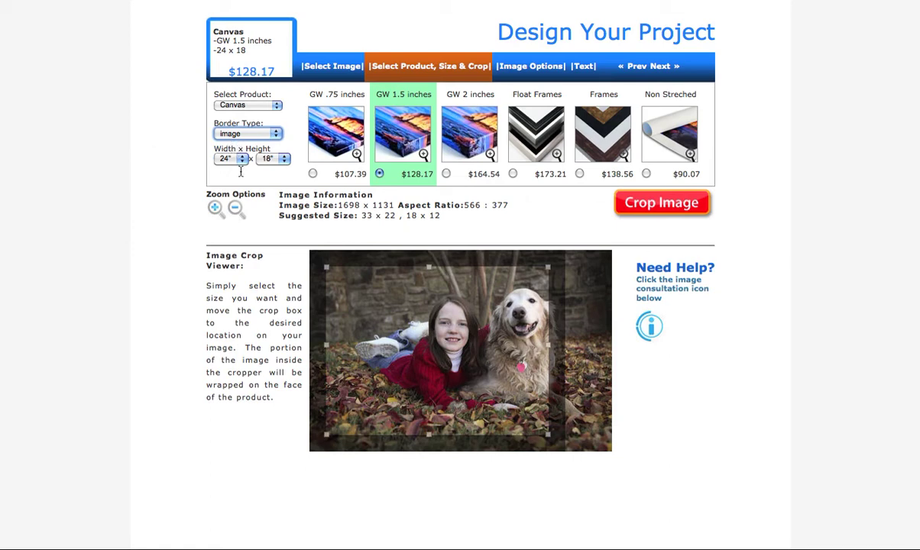
Resize the canvas to 20" x 16" ($110.31) and shift the crop box right over the girl and dog
click(237, 158)
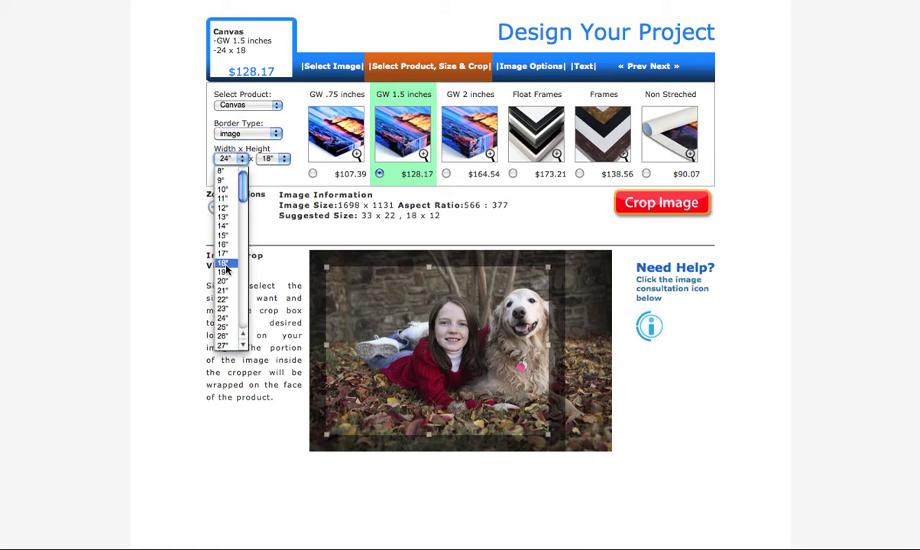
click(223, 281)
click(284, 159)
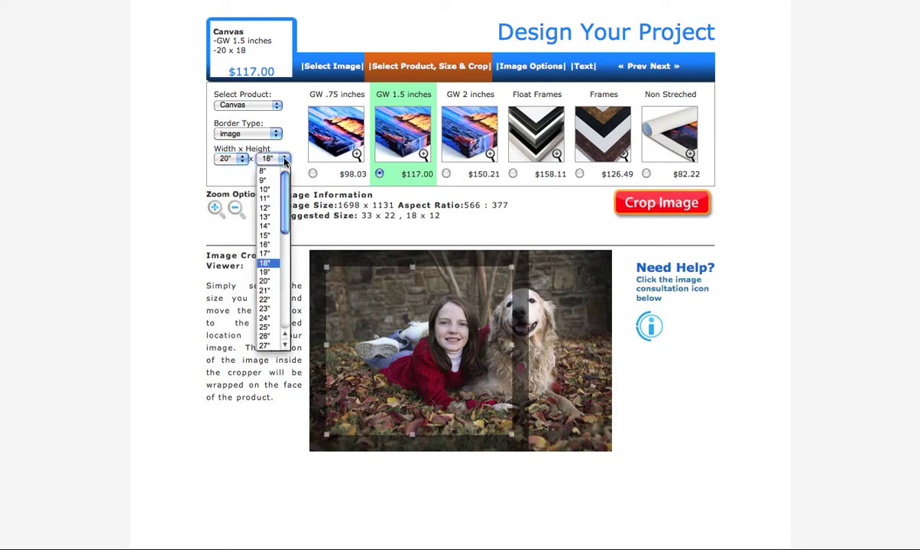
click(264, 244)
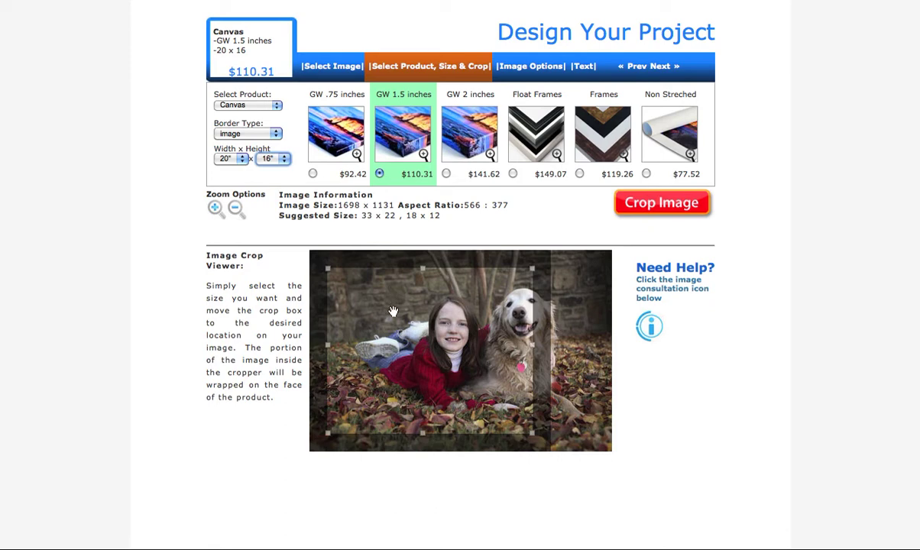
drag(395, 345, 421, 348)
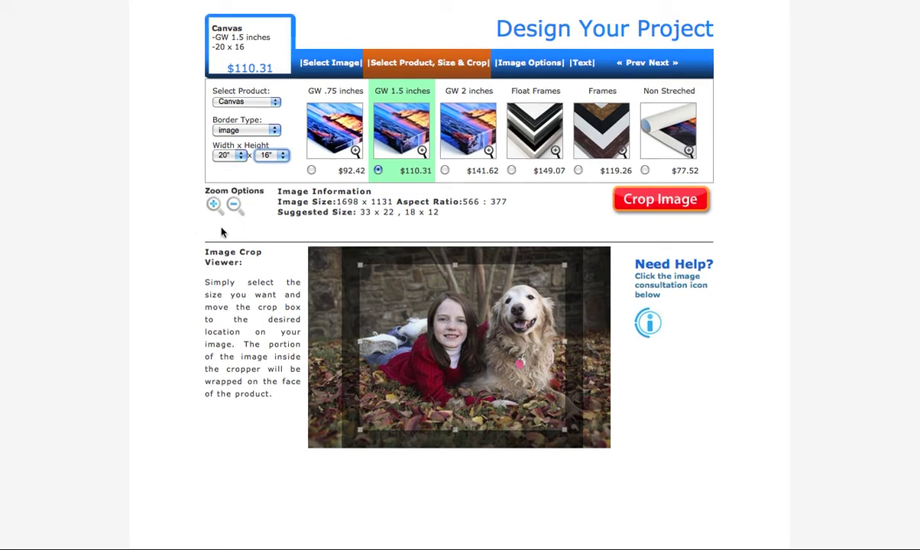
Zoom the crop in, centre it on the girl and dog, then zoom out twice and nudge it right
click(214, 206)
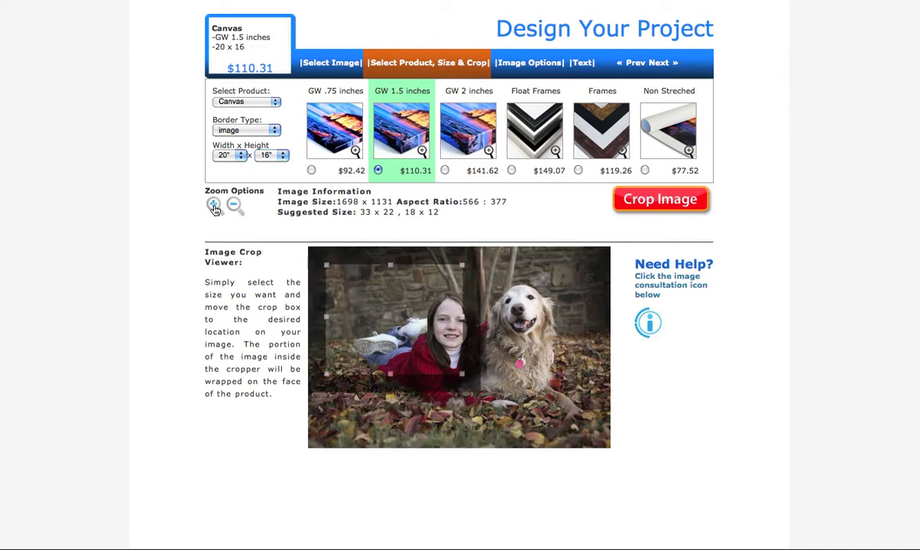
drag(399, 329, 487, 346)
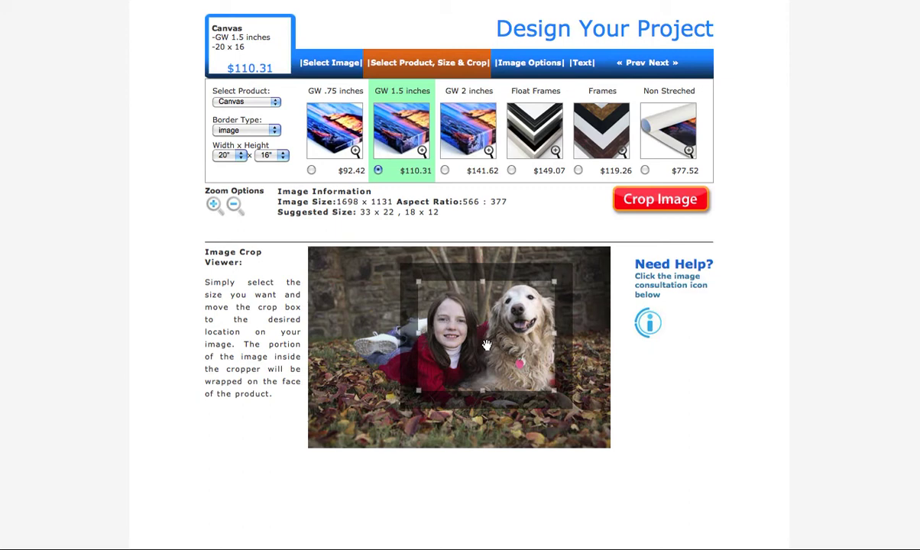
click(234, 206)
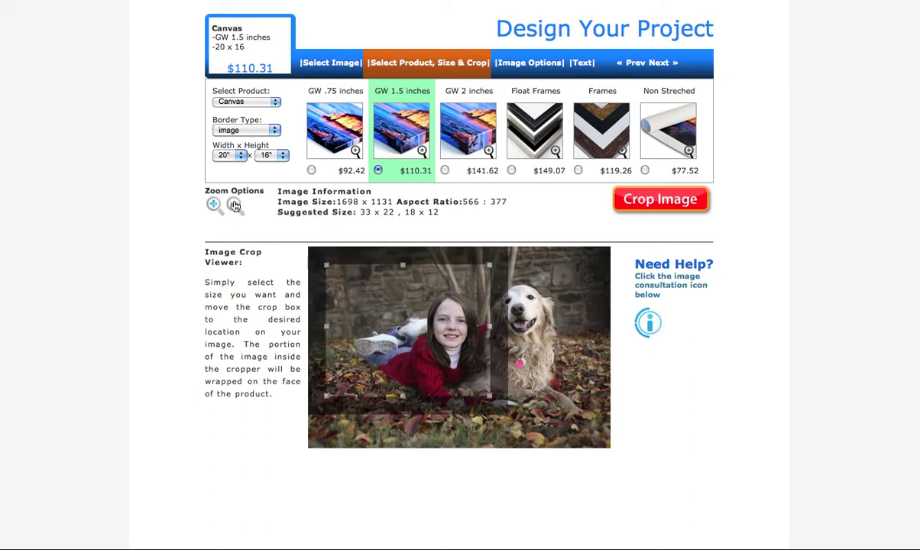
click(233, 205)
drag(393, 357, 431, 357)
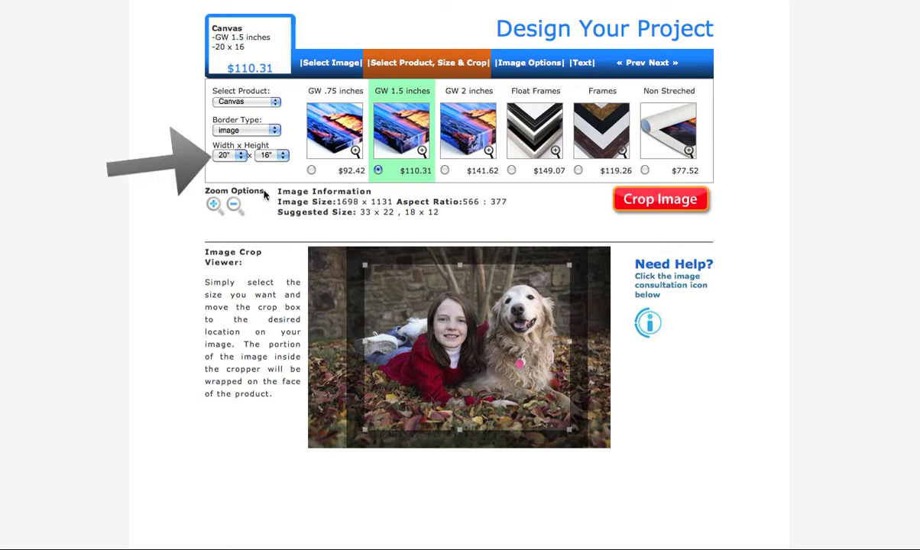
click(229, 155)
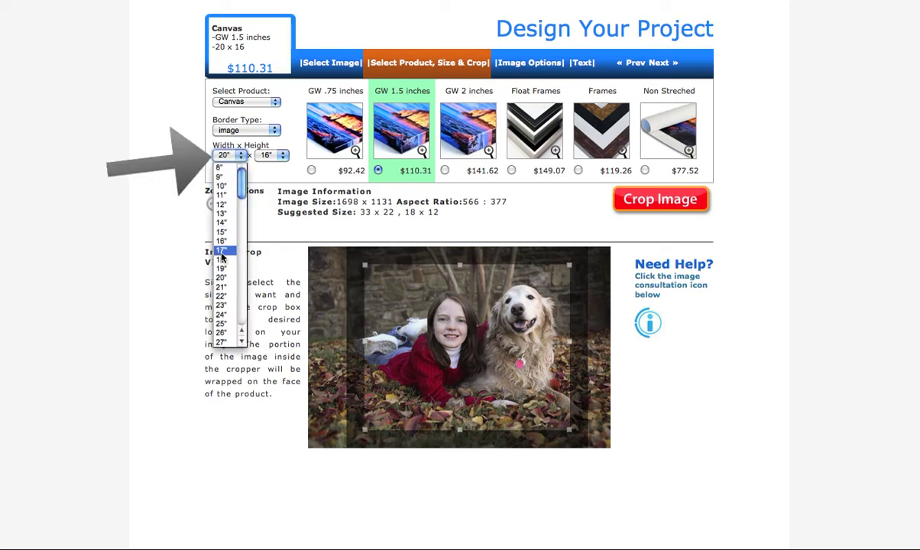
click(221, 314)
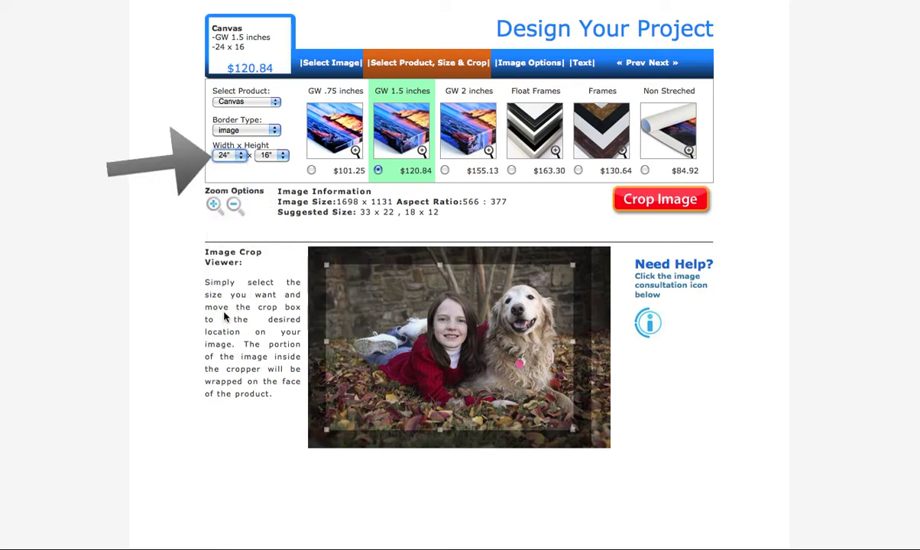
drag(390, 327, 403, 327)
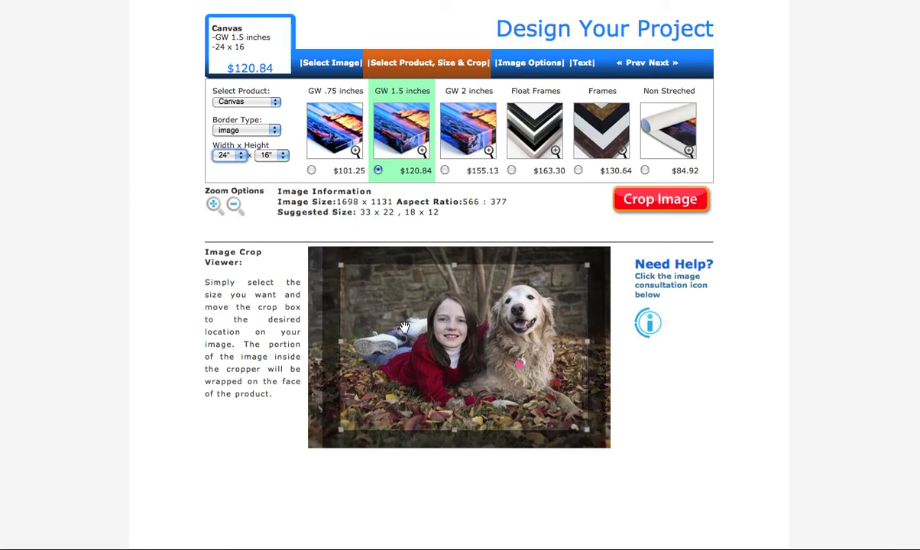
click(238, 160)
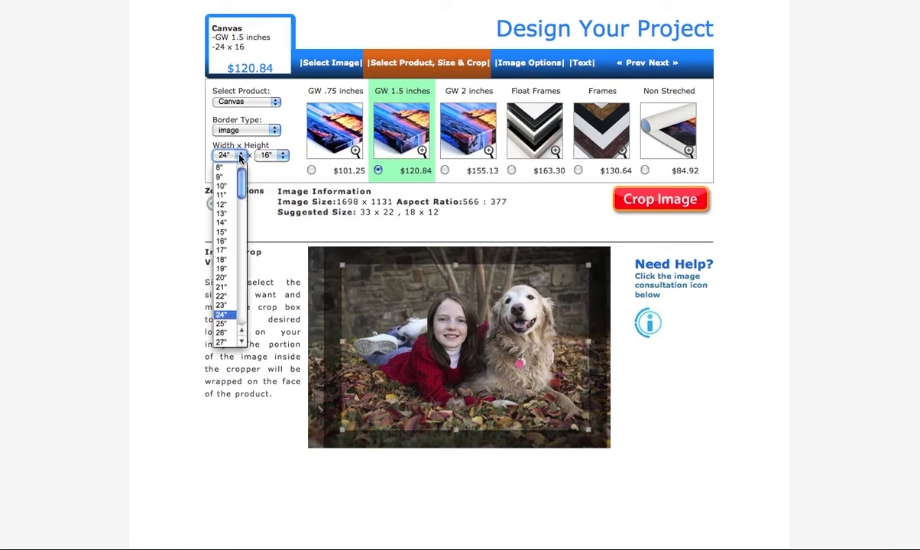
click(221, 279)
drag(386, 297, 447, 315)
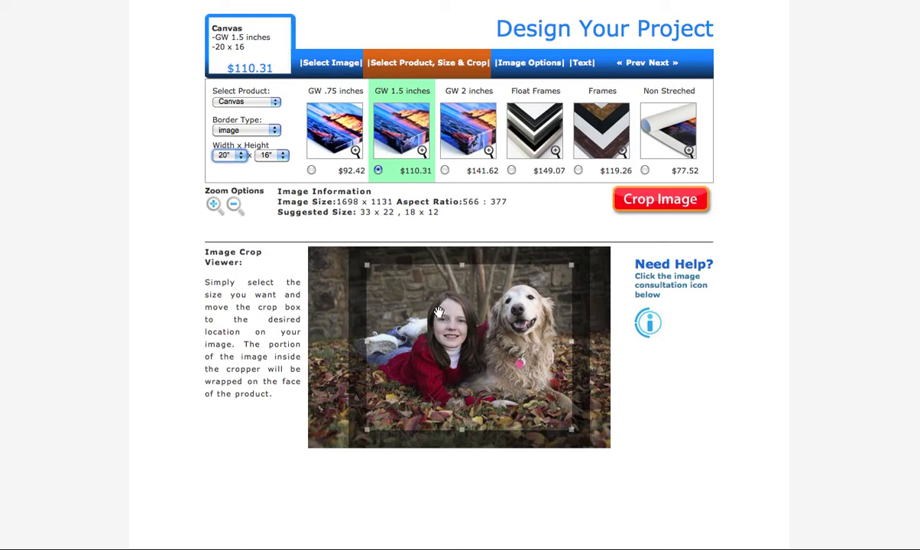
Submit the crop and confirm it to start processing the 20 x 16 canvas image
click(633, 202)
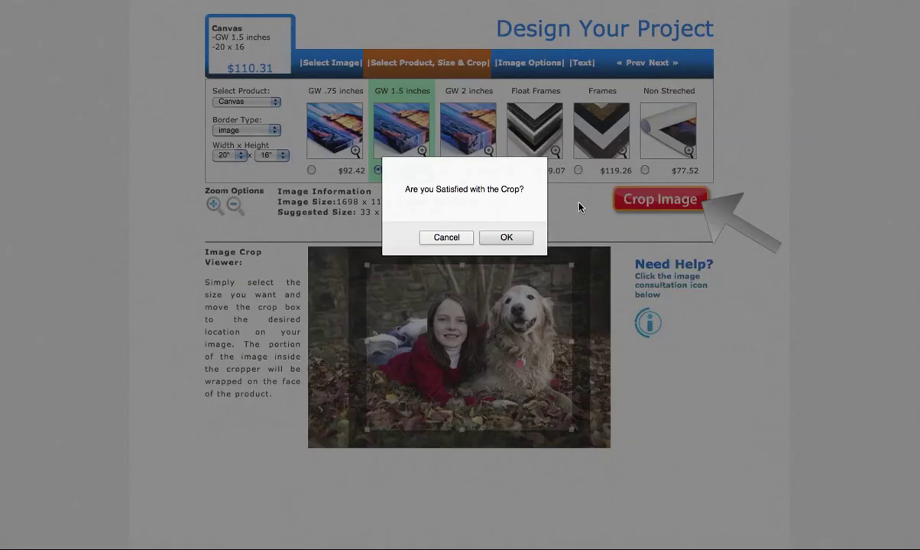
click(506, 239)
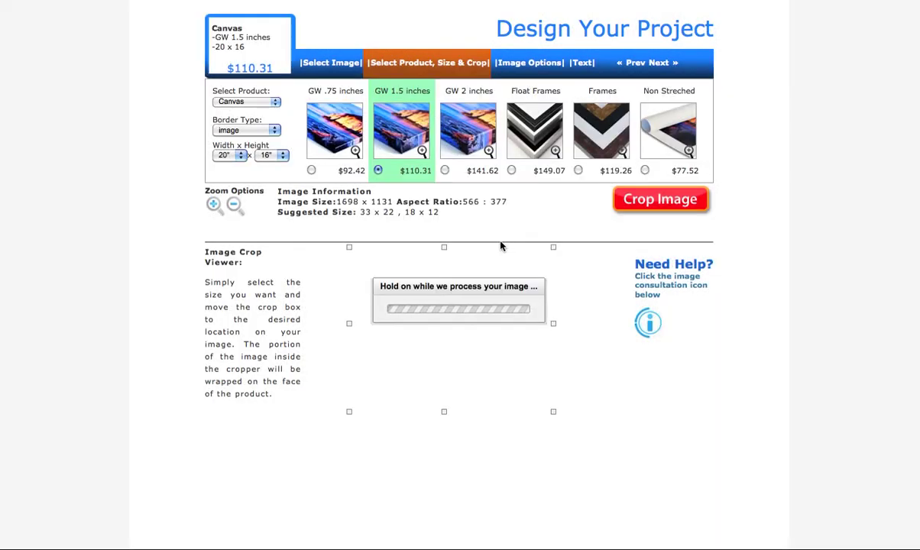